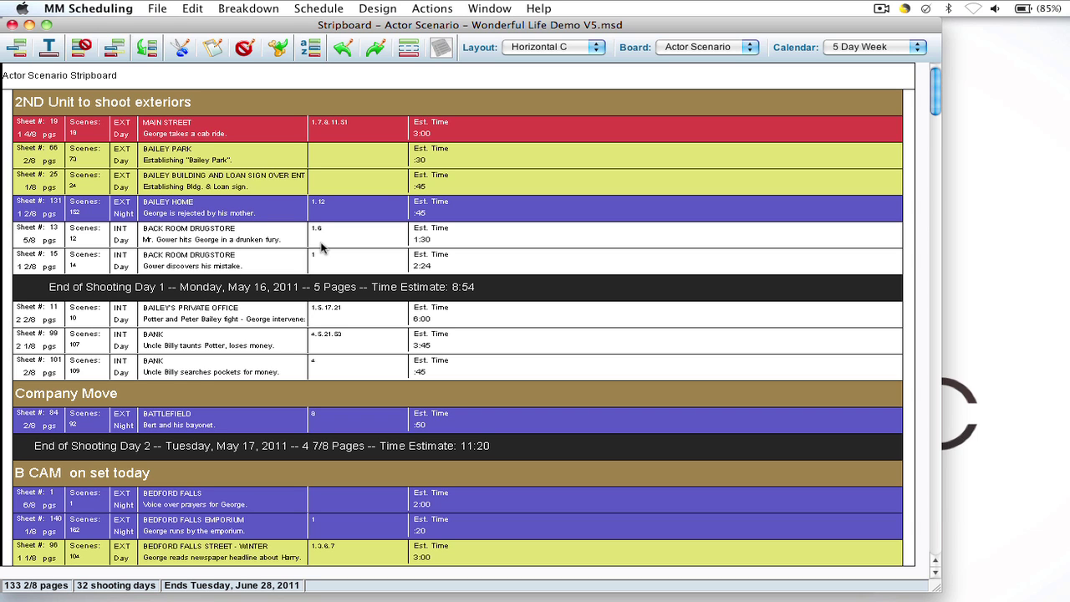
Delete all day breaks from the Actor Scenario stripboard.
scroll(558, 205, "down", 20)
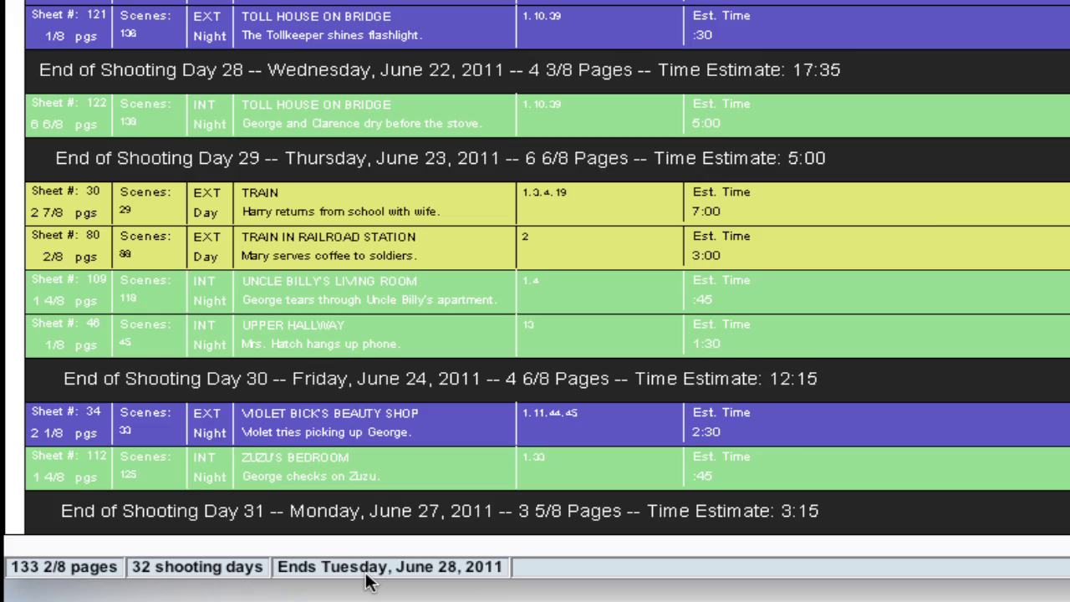
scroll(432, 226, "up", 20)
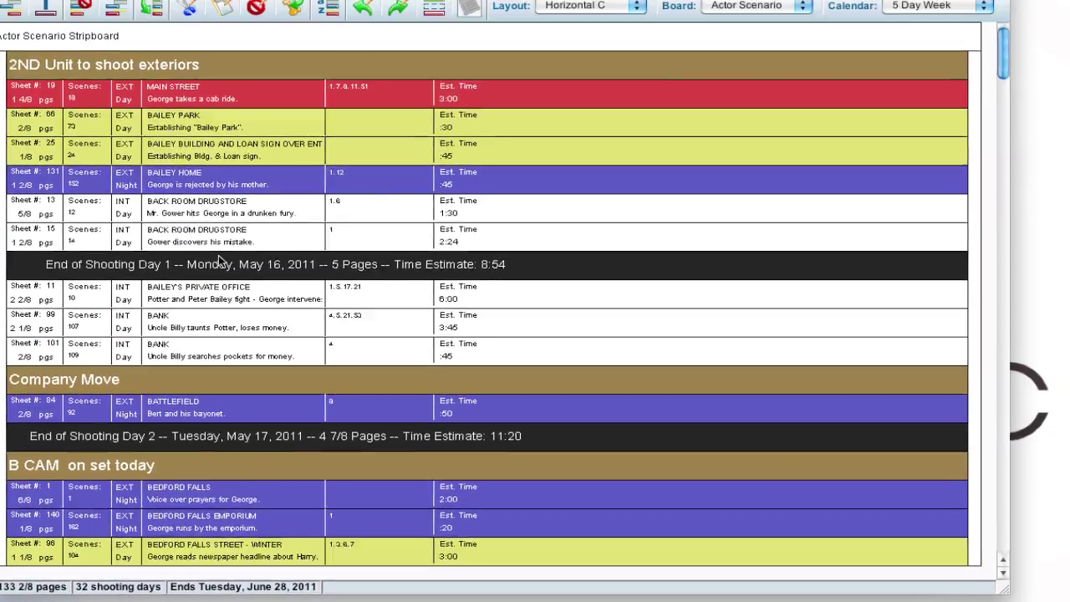
scroll(220, 526, "down", 10)
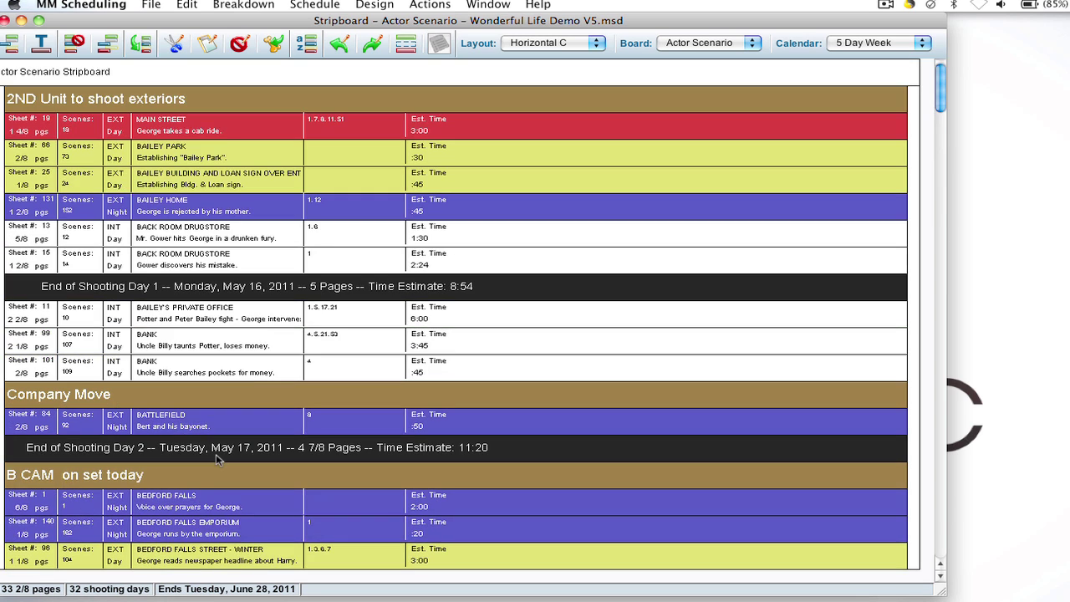
scroll(121, 159, "down", 2)
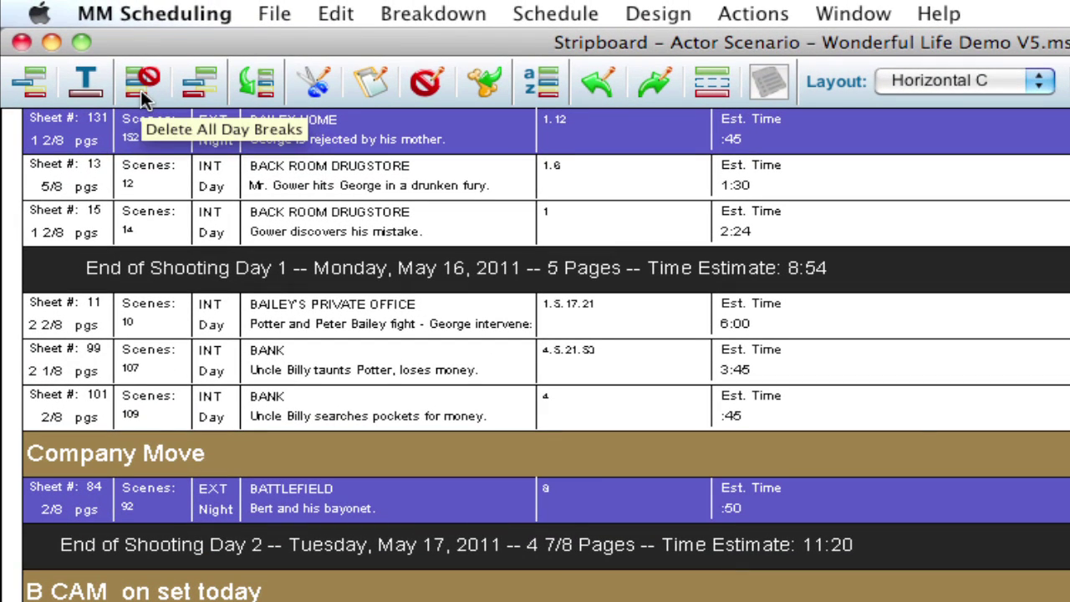
left_click(140, 90)
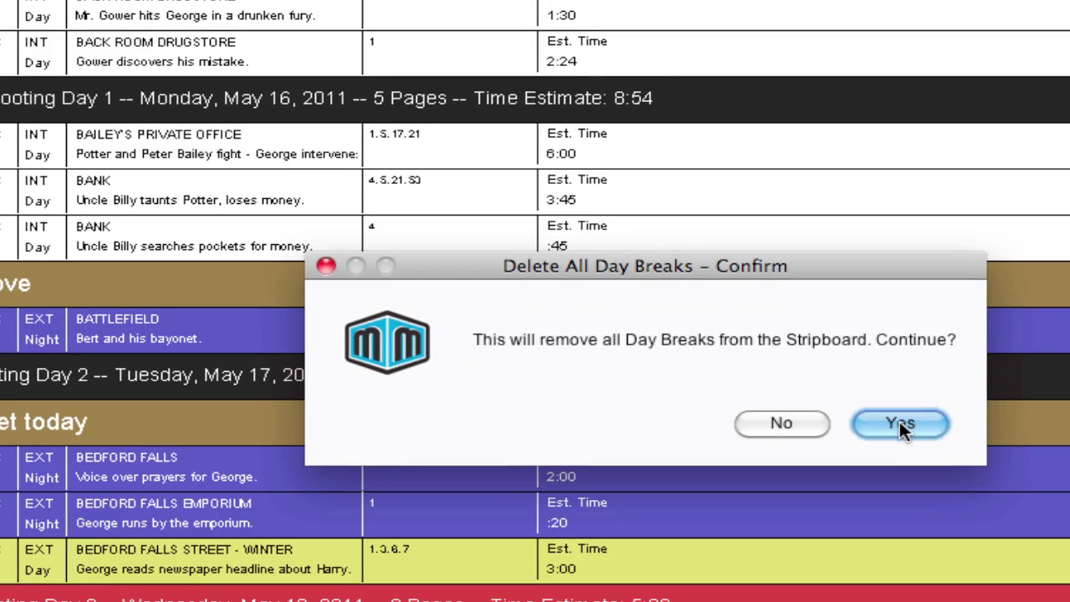
left_click(900, 423)
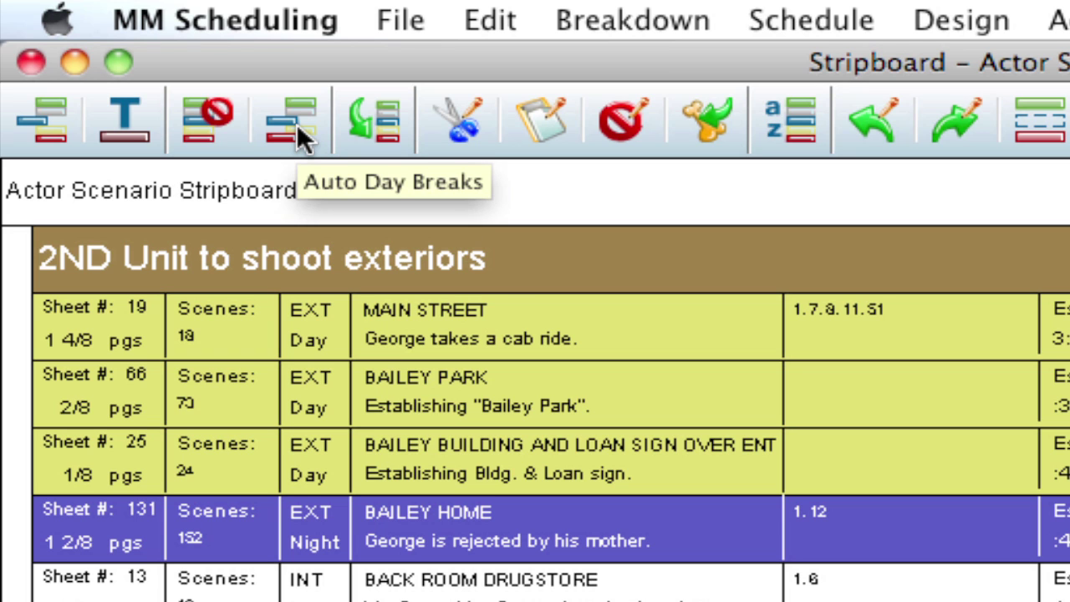
Generate automatic day breaks with a maximum time per day of 10:0 and review them on the stripboard.
left_click(297, 123)
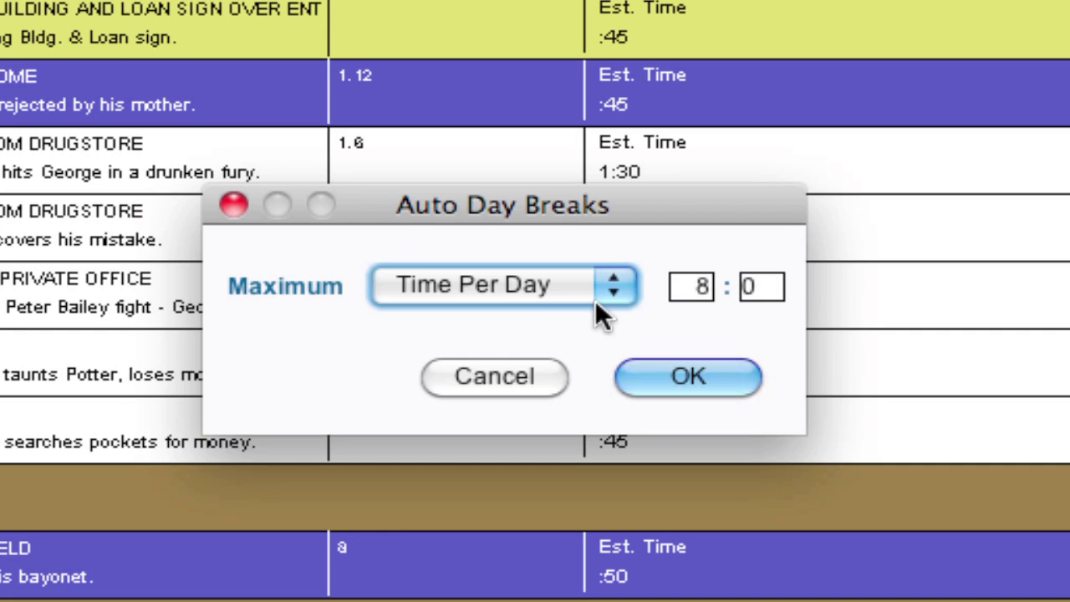
left_click(615, 286)
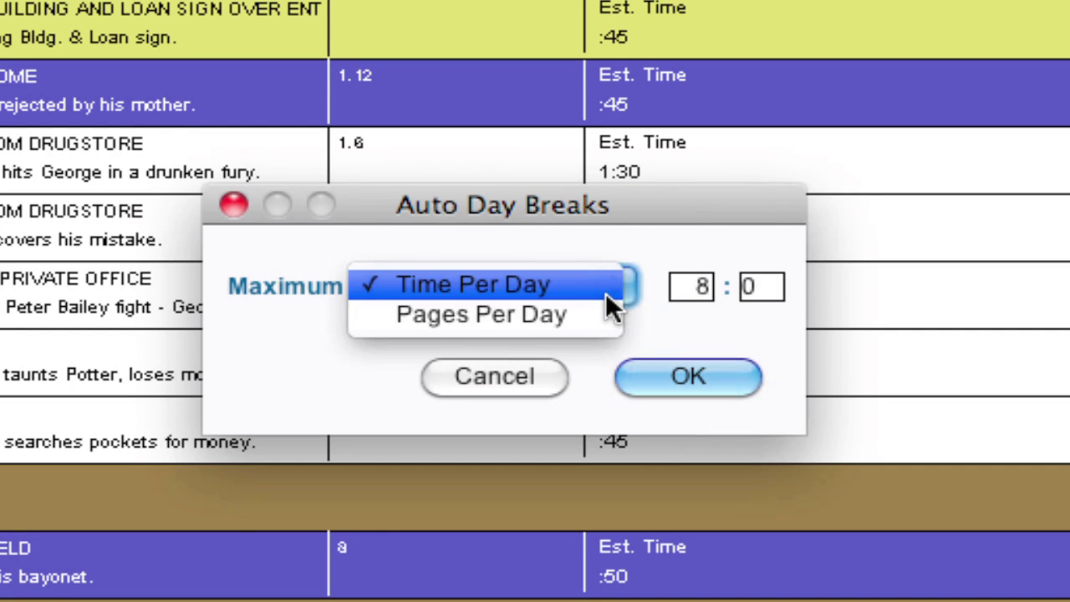
left_click(607, 292)
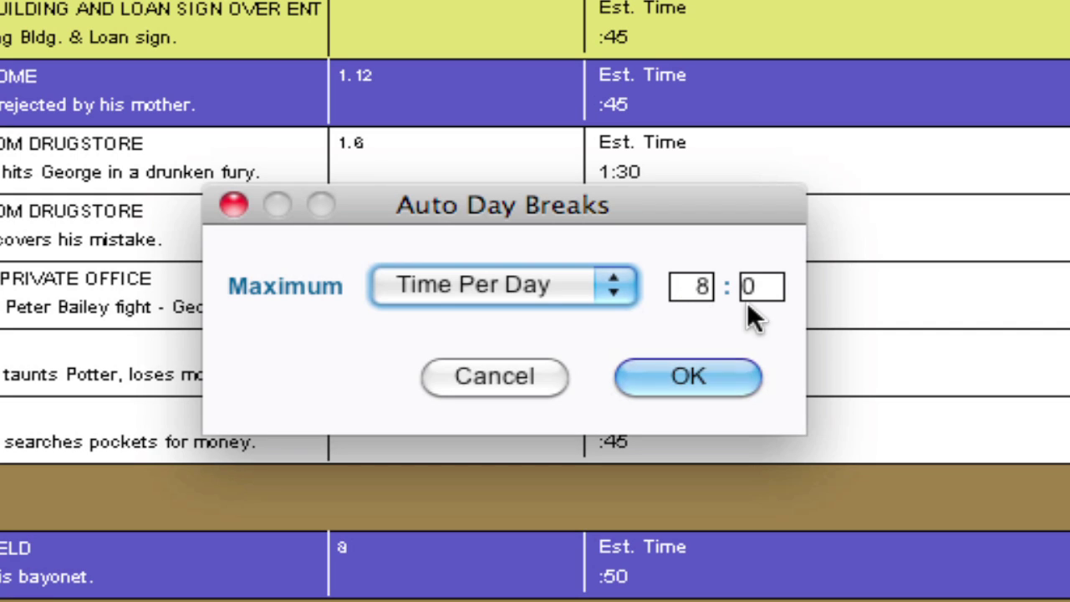
left_click(683, 288)
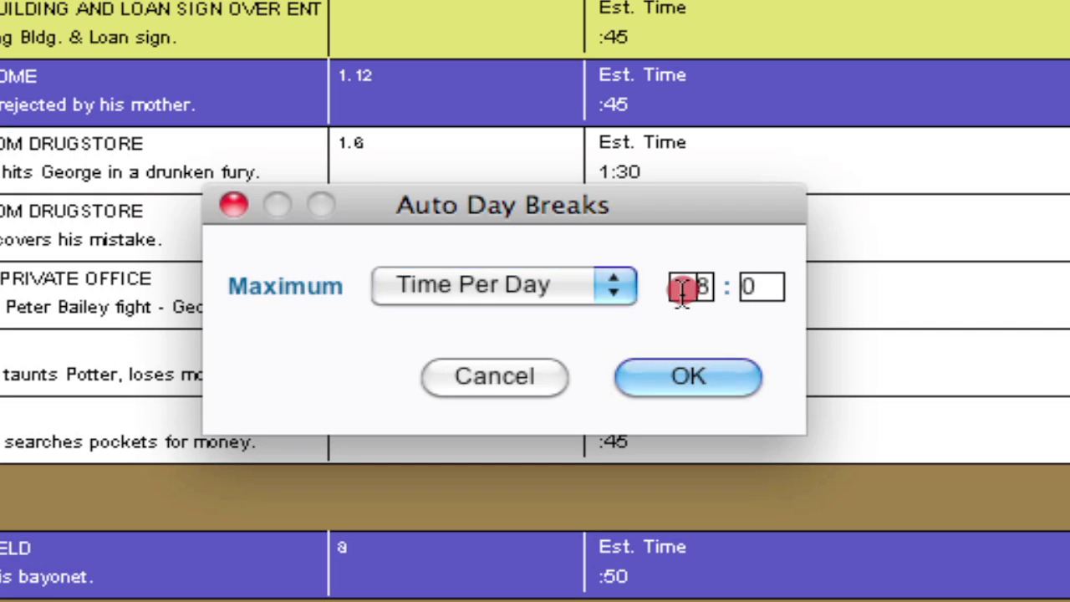
left_click(755, 284)
key("shift+Tab")
type("10")
left_click(701, 386)
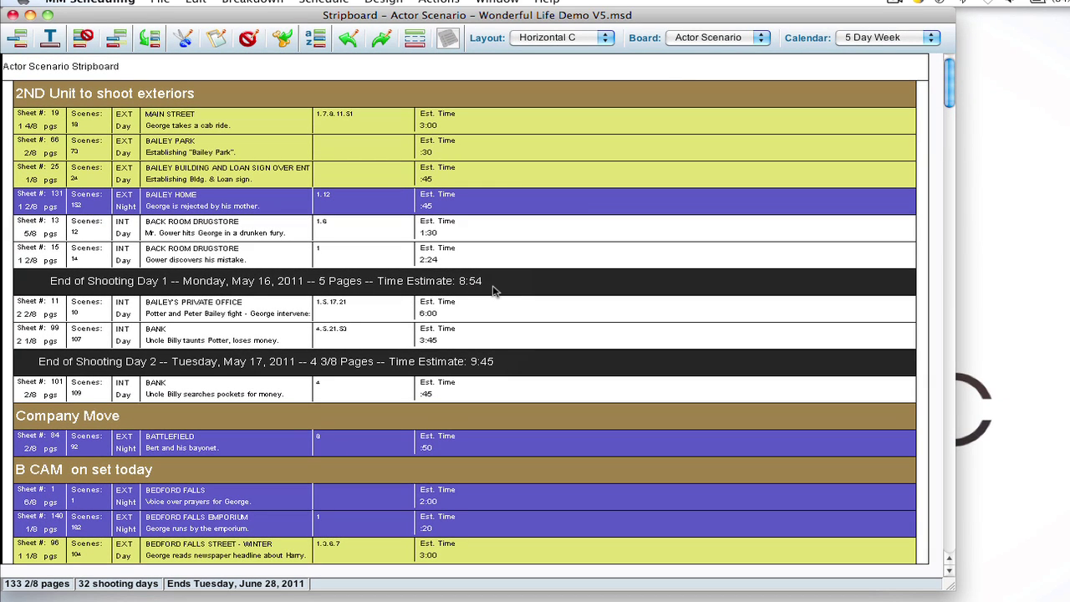
scroll(561, 322, "down", 10)
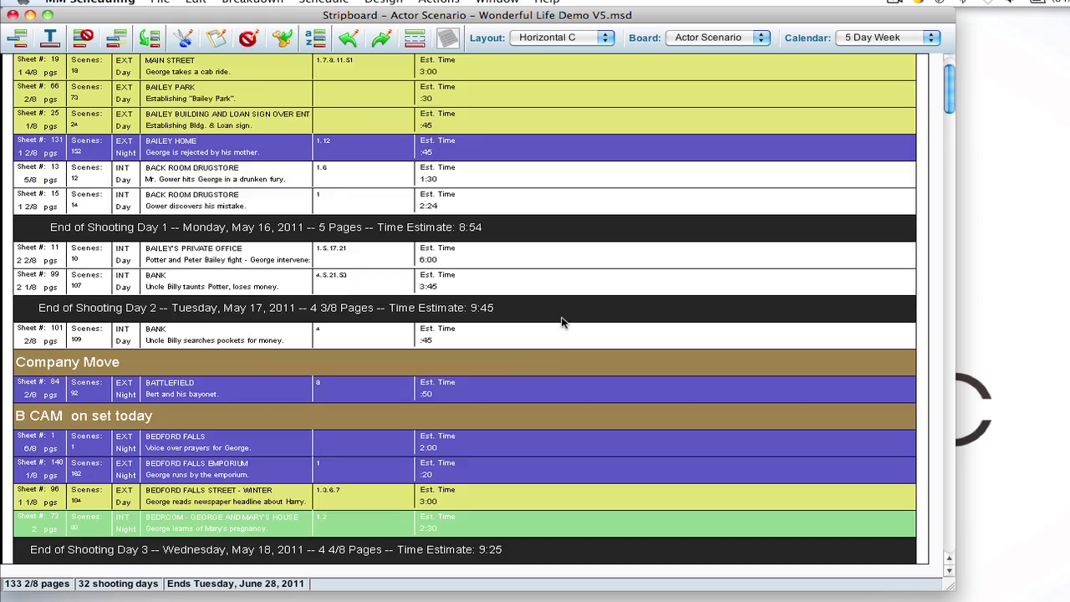
scroll(561, 322, "down", 13)
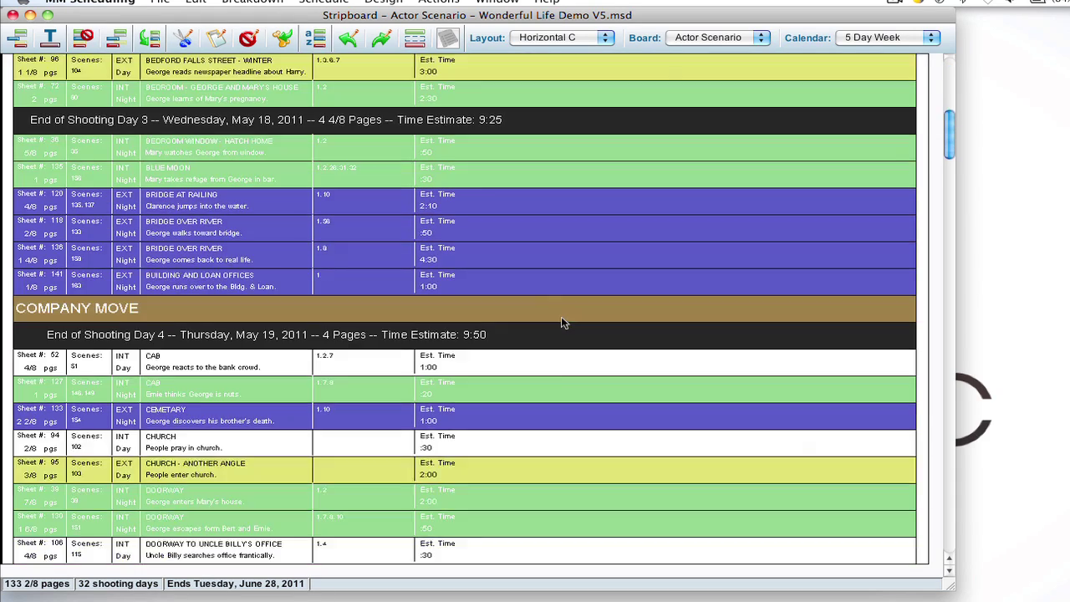
scroll(561, 322, "down", 5)
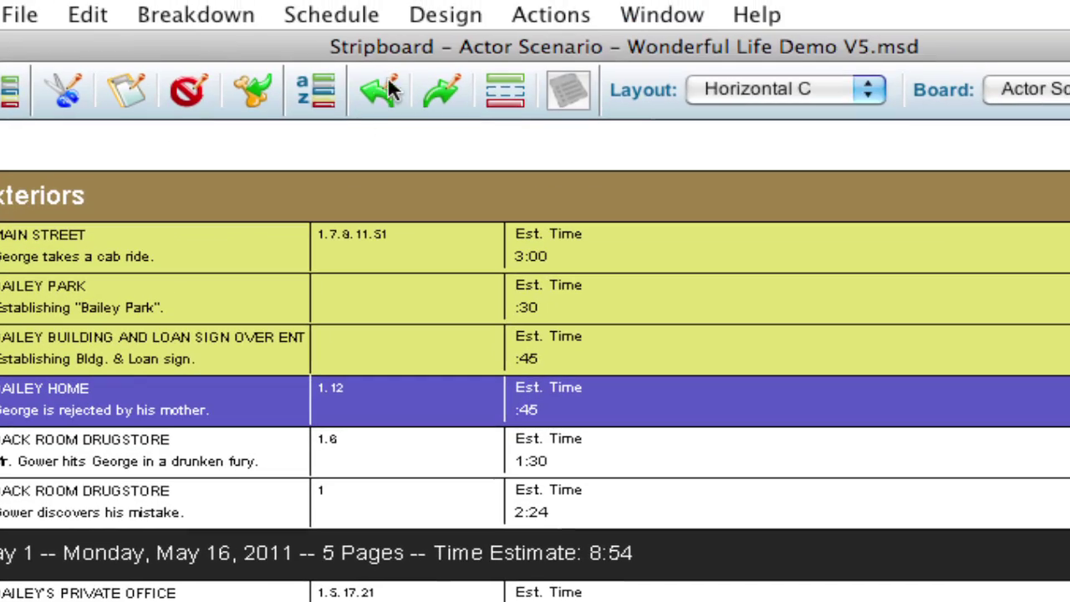
Open the One Line Schedule #2 report layout for editing in the Report Designer.
left_click(436, 15)
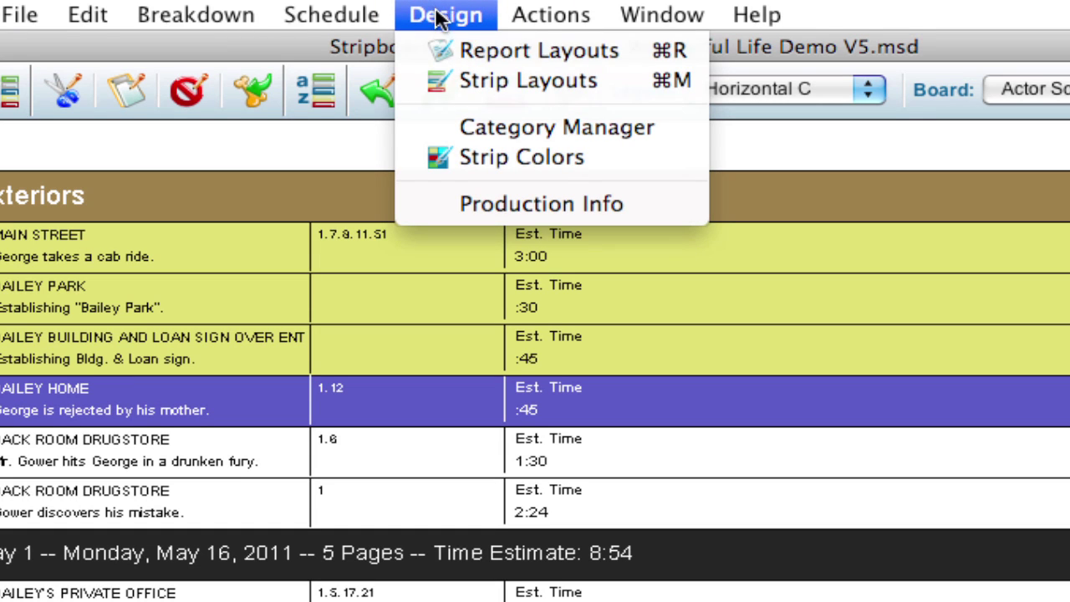
left_click(431, 47)
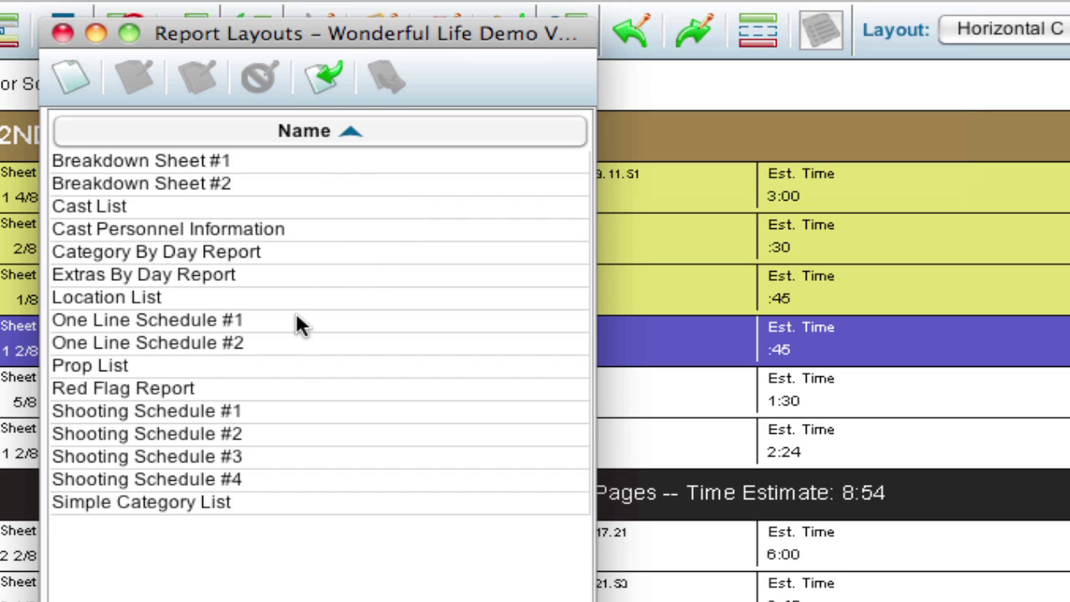
double_click(279, 343)
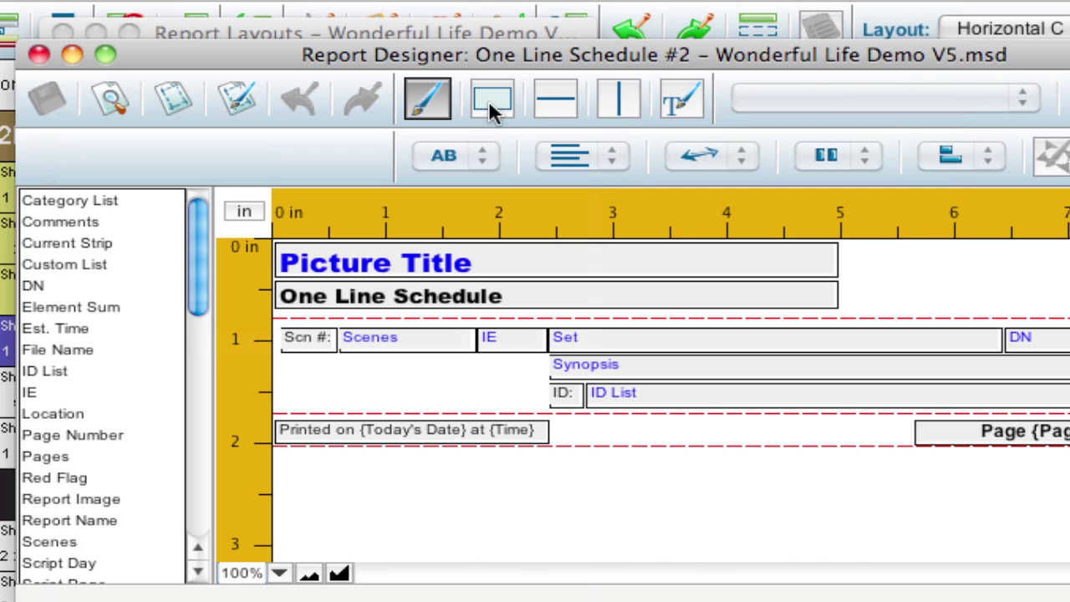
Draw a horizontal line about 1.6 in long in the empty area below the Scenes field.
left_click(547, 99)
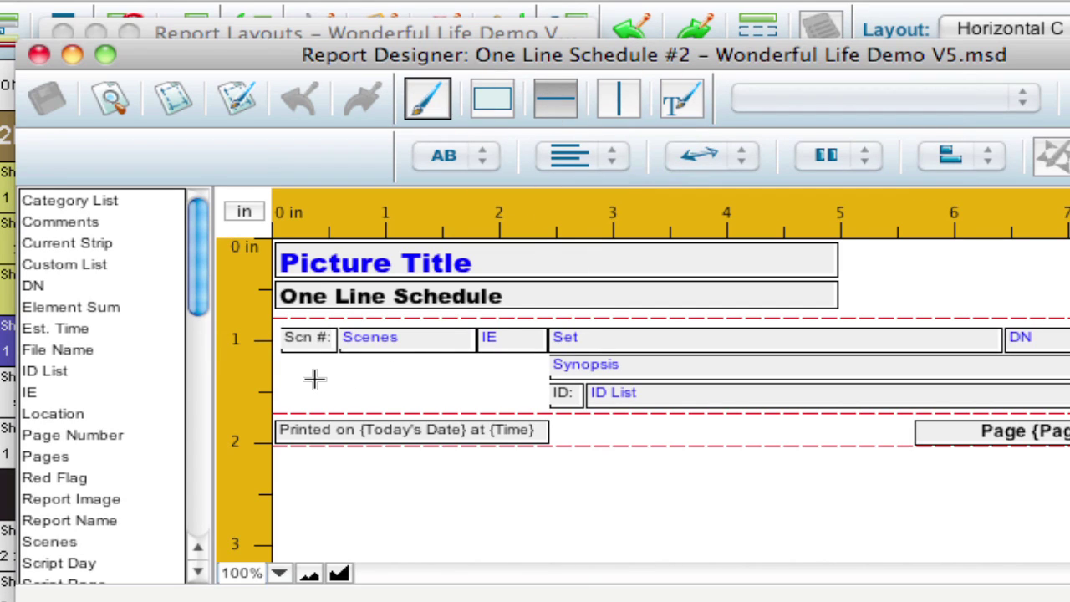
left_click_drag(314, 379, 495, 379)
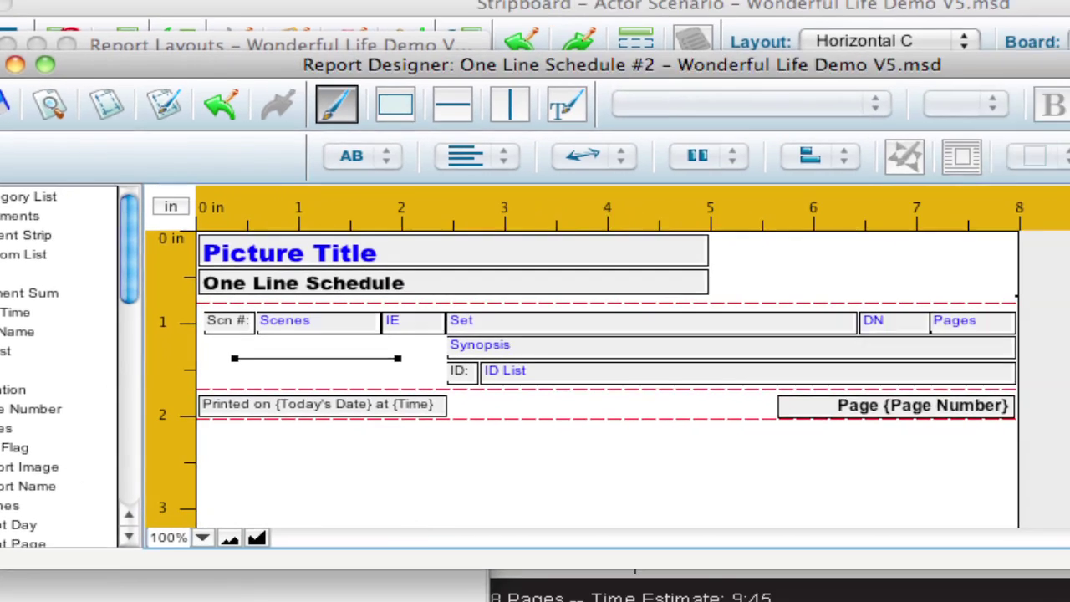
left_click_drag(1069, 585, 1069, 601)
left_click_drag(1006, 498, 998, 500)
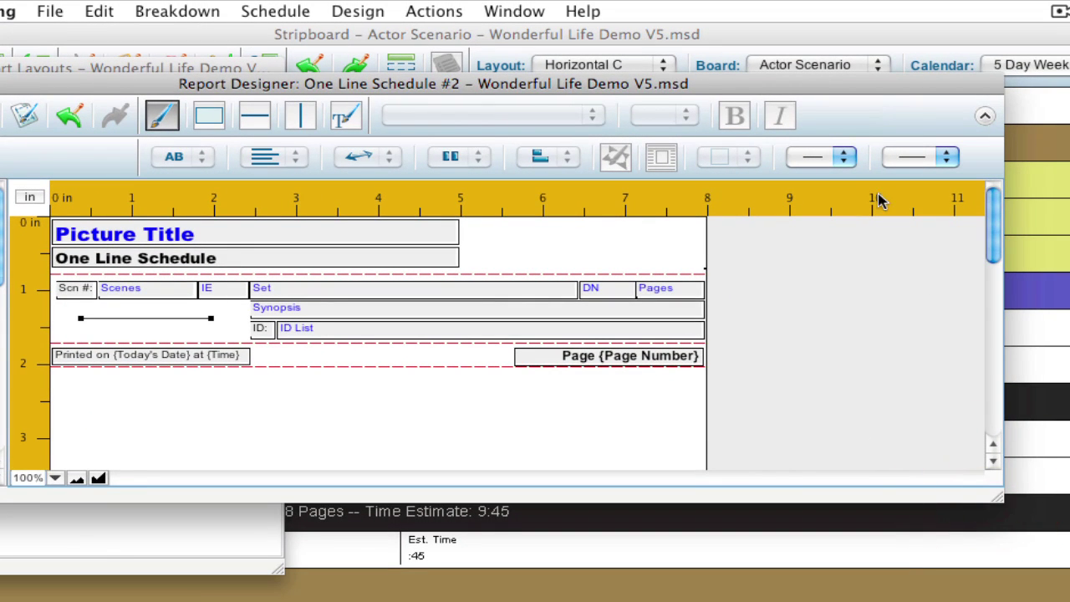
left_click(984, 117)
left_click(984, 117)
Change the new horizontal line's style from solid to the short-dashed pattern.
left_click(840, 160)
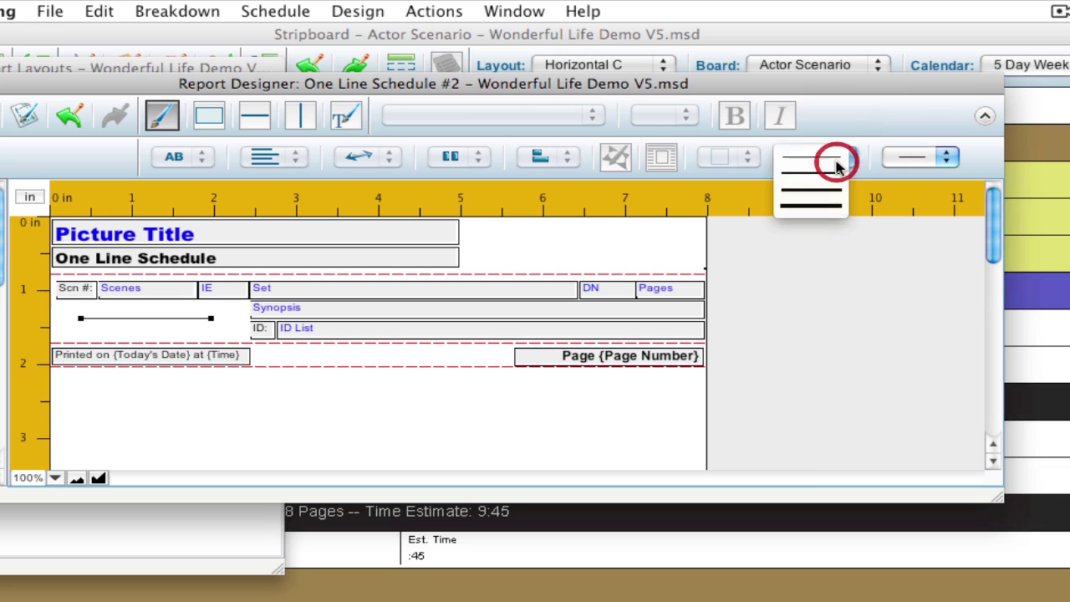
left_click(947, 159)
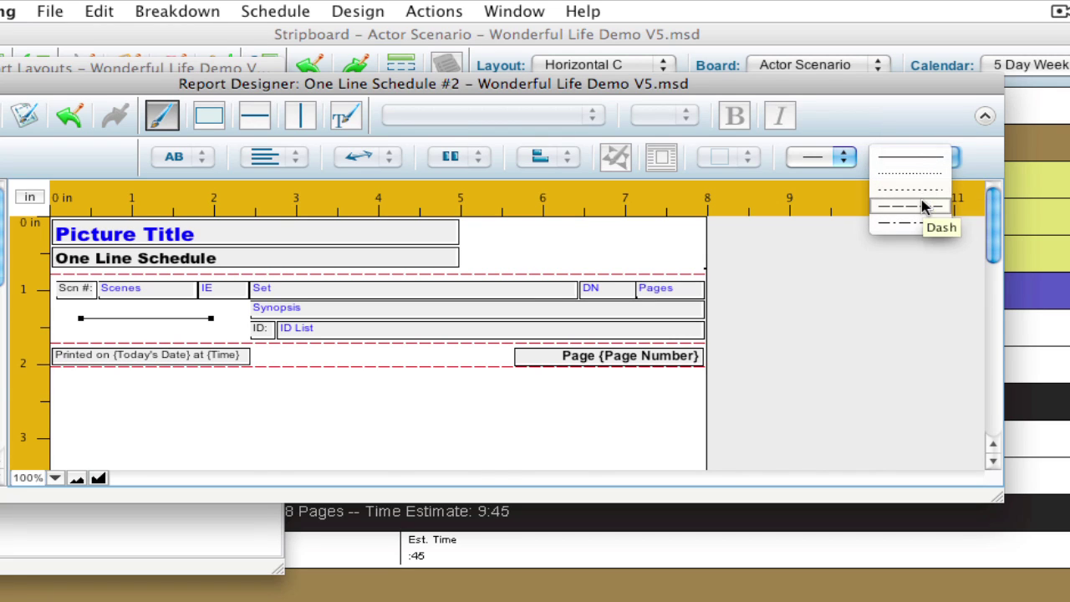
left_click(923, 200)
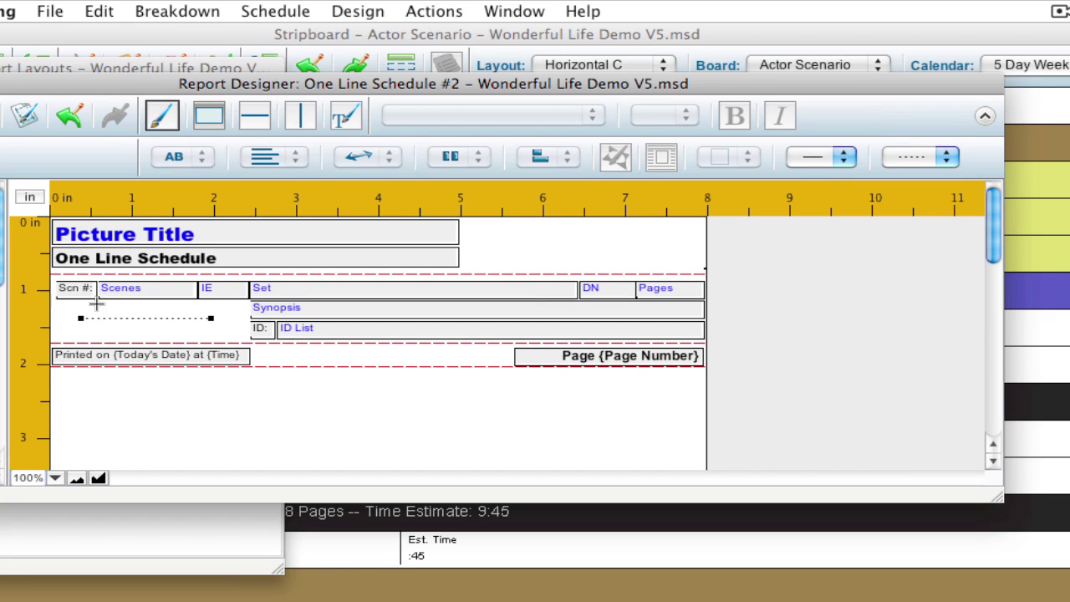
Draw a rectangle about 1.1 in wide and 0.3 in tall across the dashed line and give it a dotted border.
left_click_drag(97, 309, 188, 331)
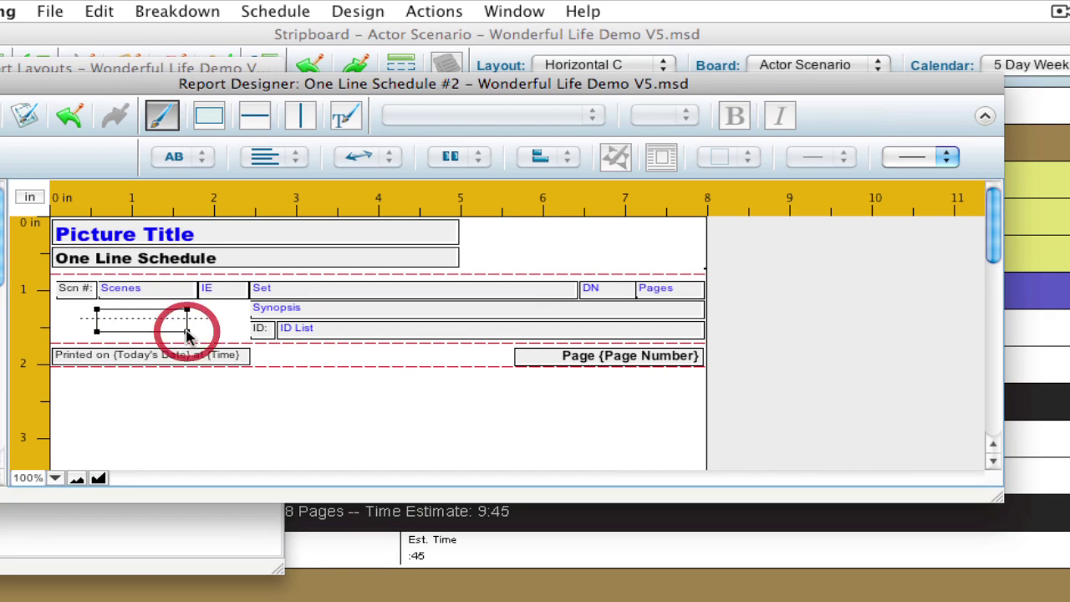
left_click(946, 157)
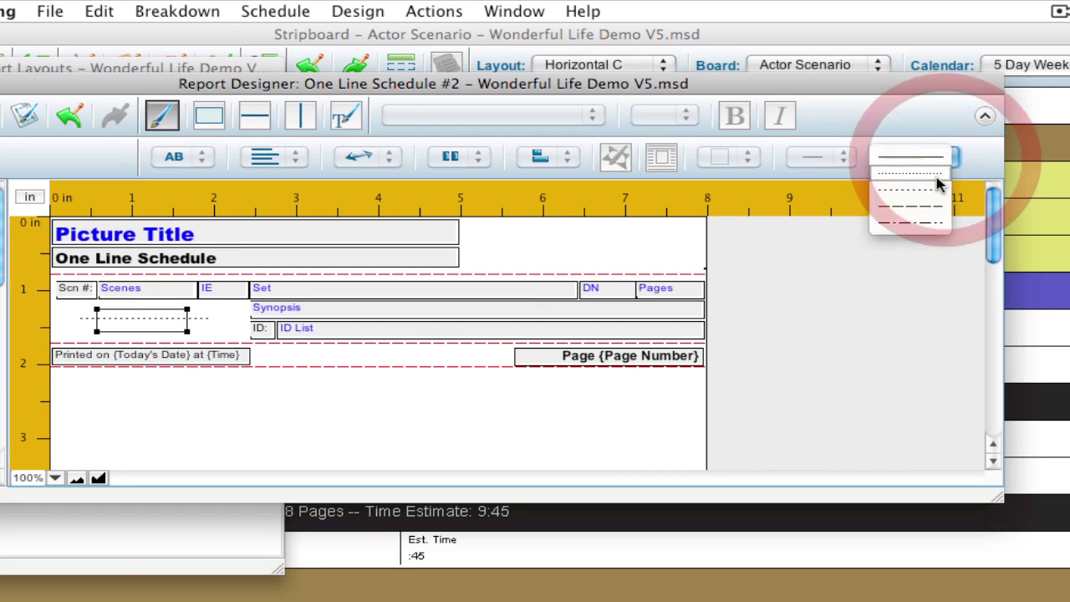
left_click(938, 175)
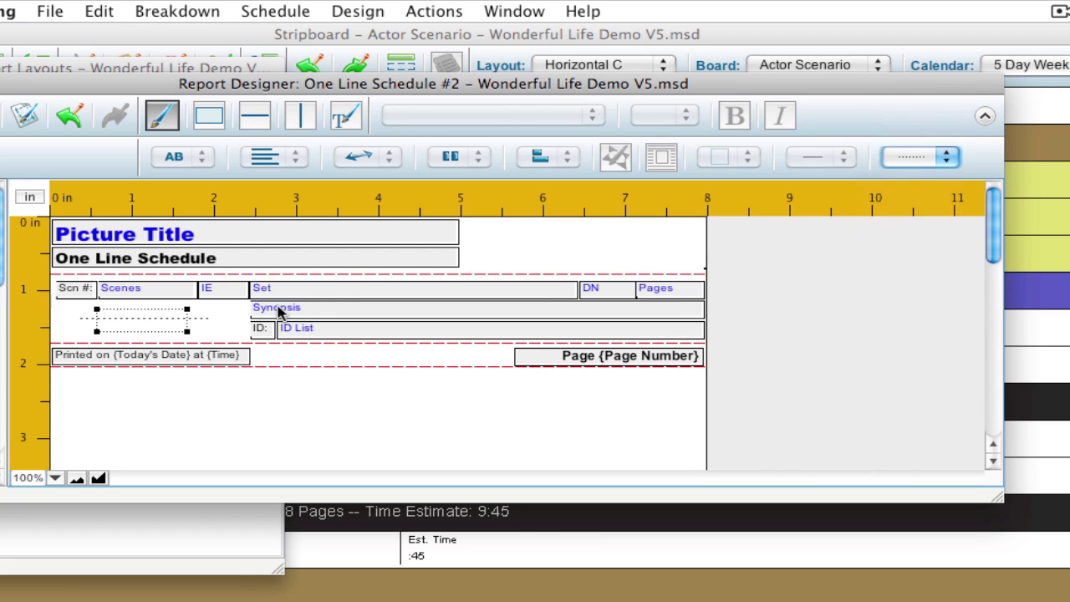
Set the rectangle's border style to solid.
left_click(942, 160)
left_click(930, 140)
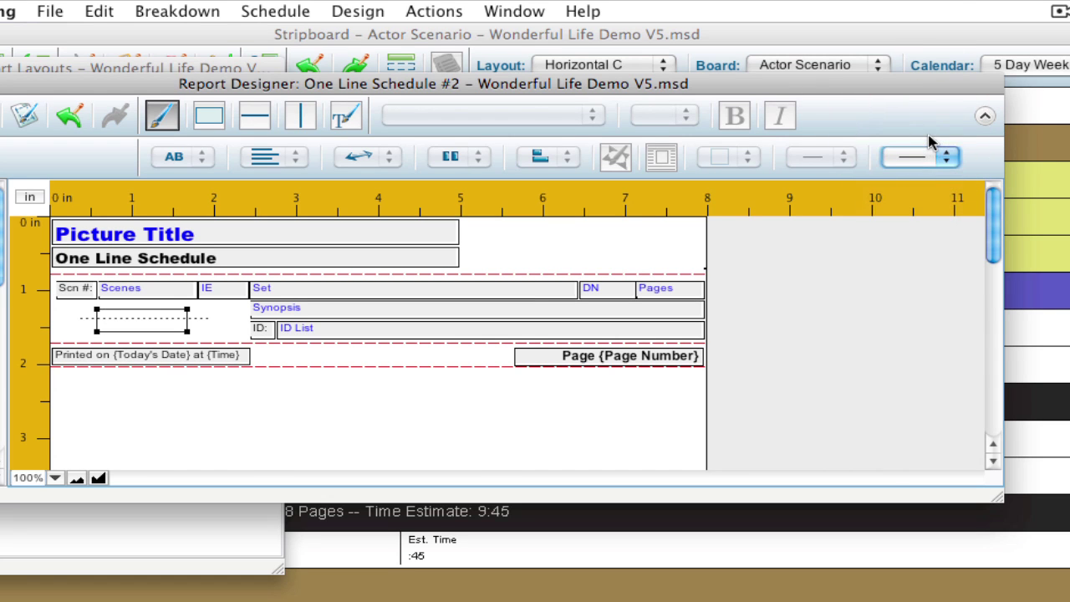